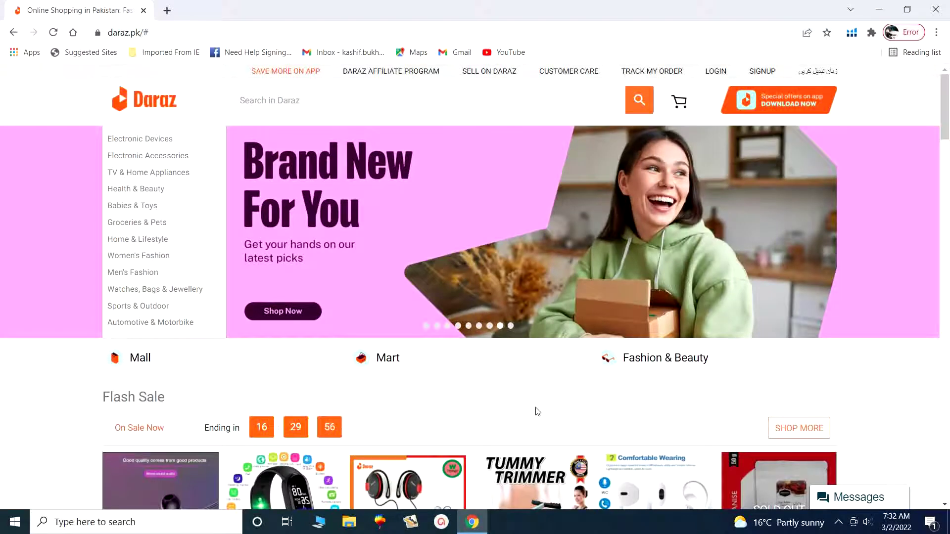
Rerun the Daraz search 'sunglasses for boys' from search history, then open a new blank tab.
scroll(537, 412, down, 3)
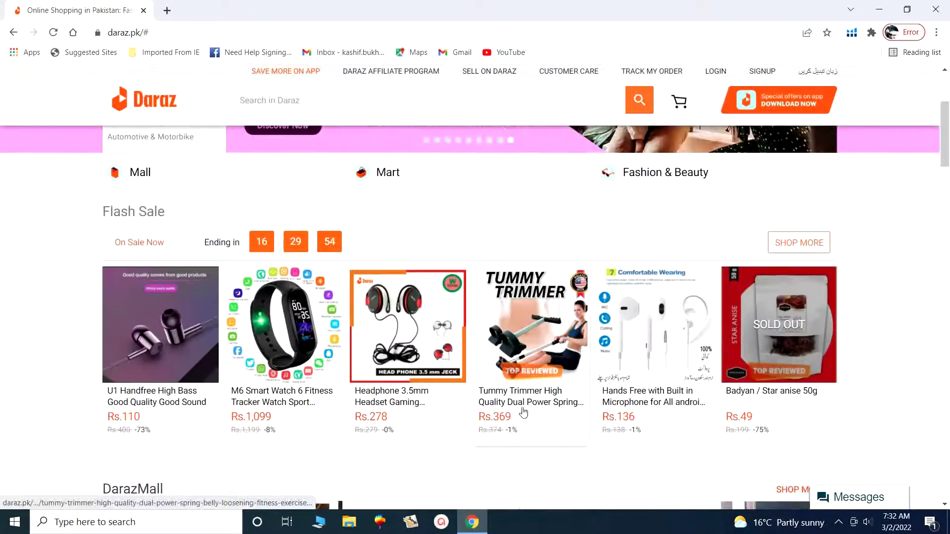
scroll(443, 416, down, 3)
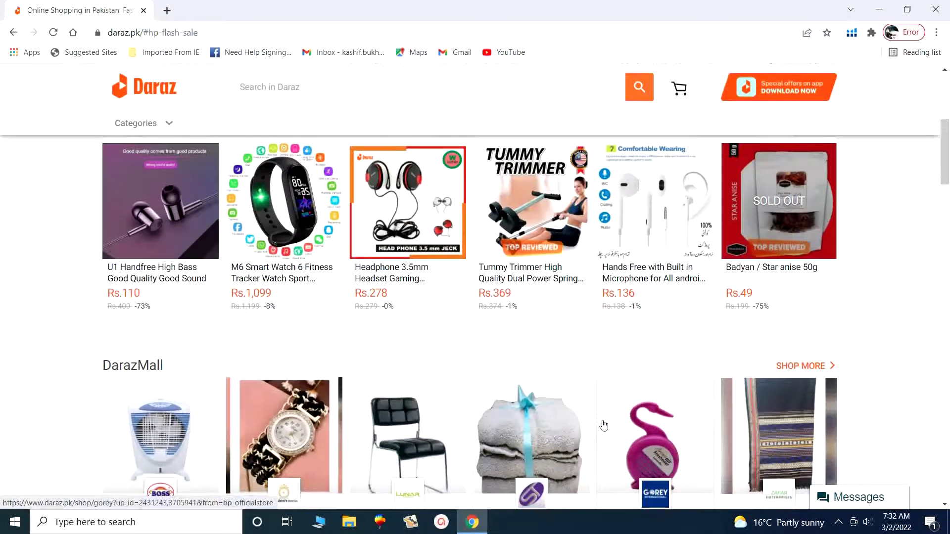
scroll(604, 425, down, 3)
scroll(601, 424, up, 4)
click(389, 91)
click(375, 141)
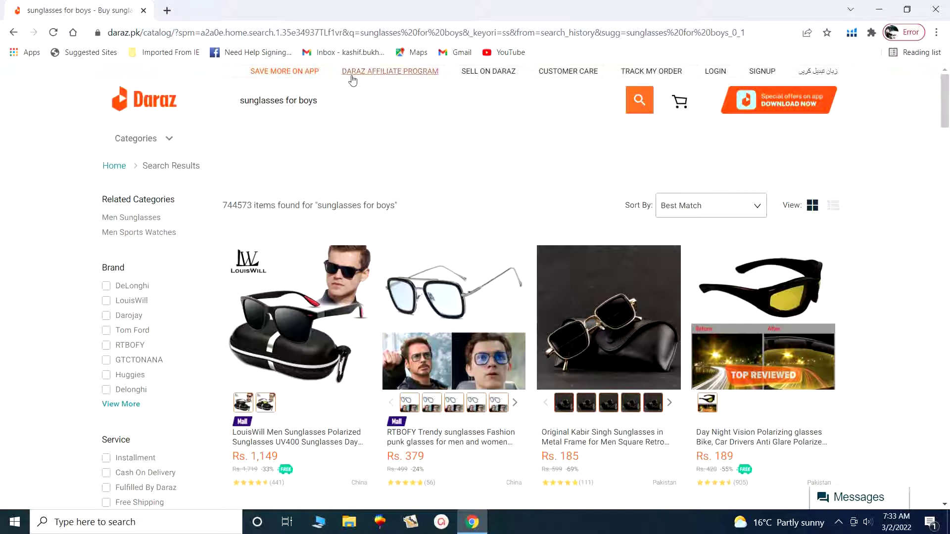
click(167, 11)
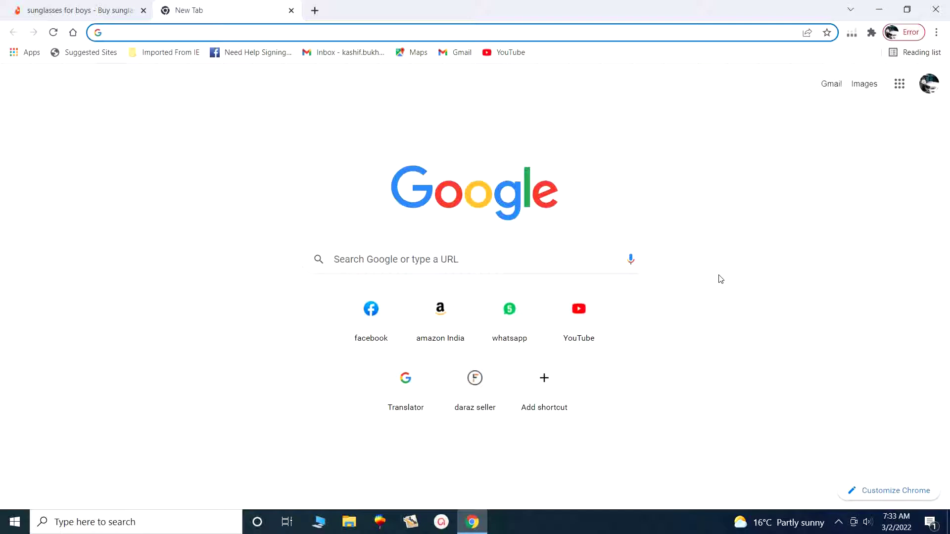
Go to Chrome's Extensions page via More tools and expand its side navigation menu.
click(937, 34)
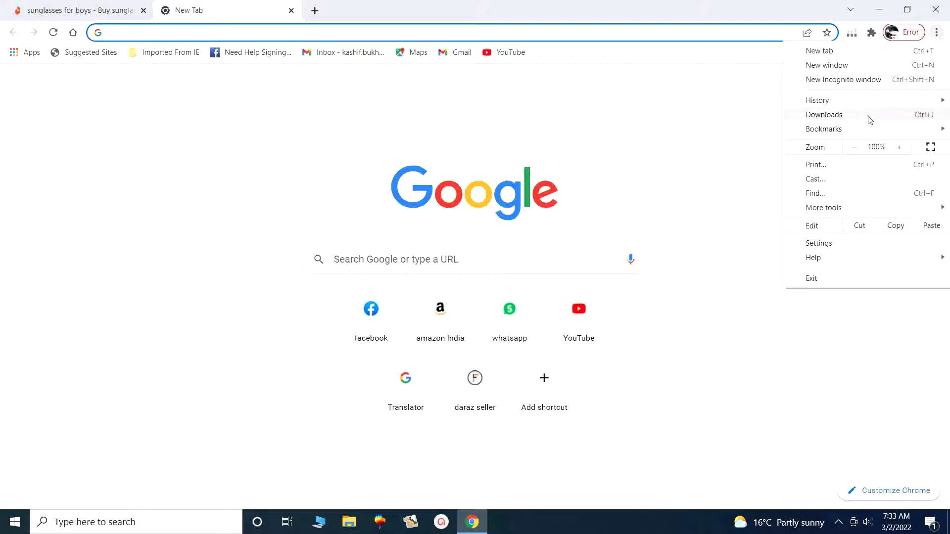
mouse_move(810, 213)
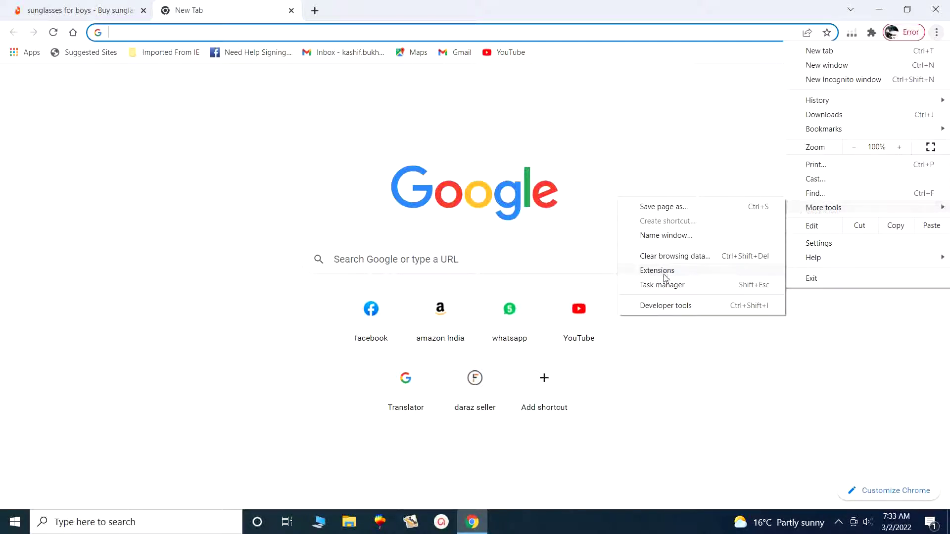
click(665, 273)
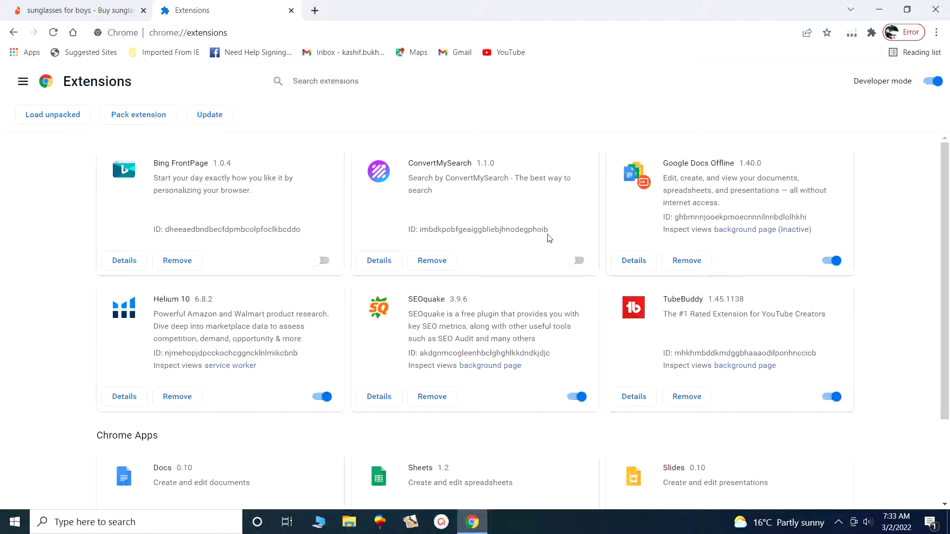
scroll(507, 292, down, 2)
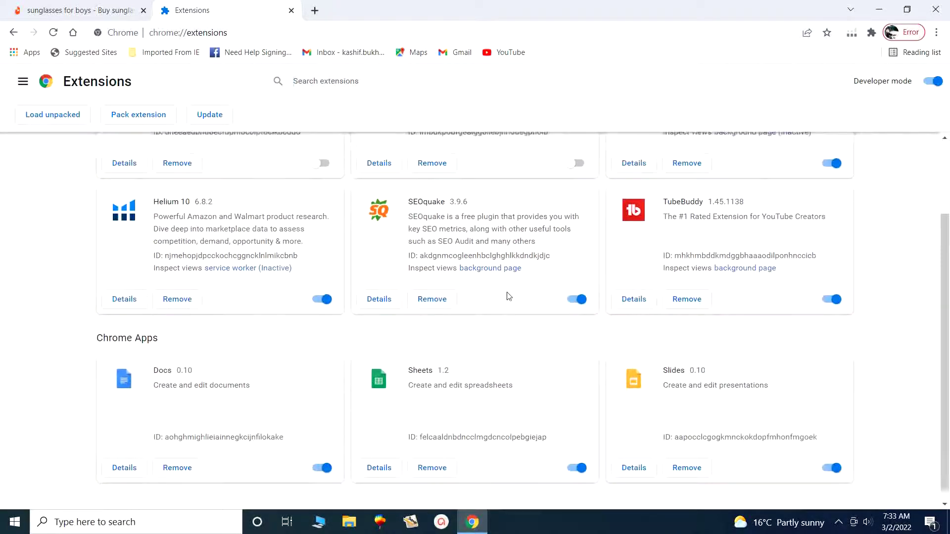
scroll(508, 296, up, 2)
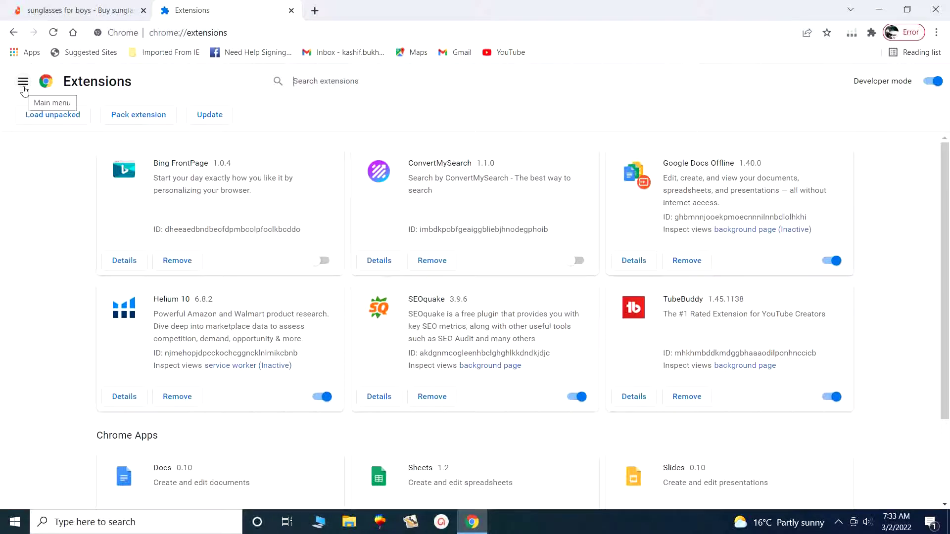
click(23, 84)
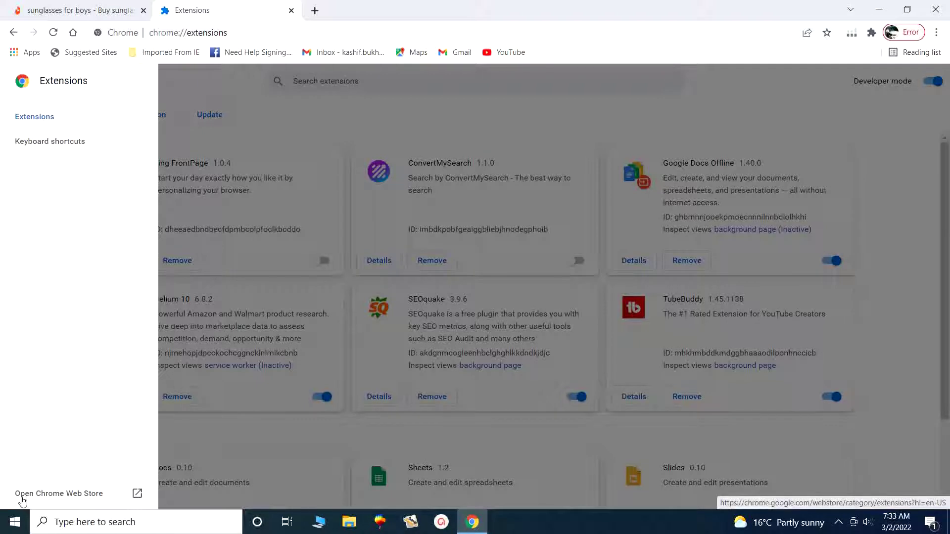
Search the Chrome Web Store for 'Jarvis' and open the Jarvis - Daraz Product Research Tool listing.
click(107, 499)
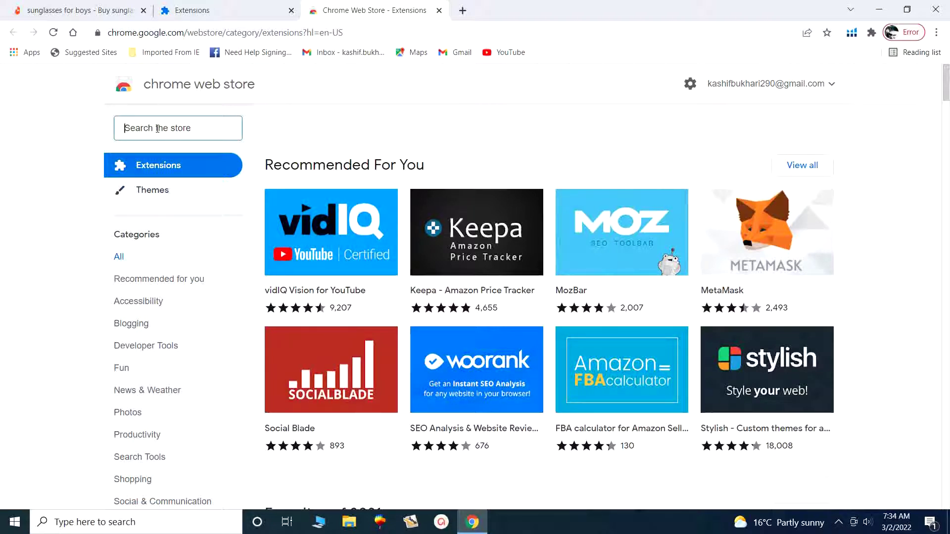
text(Jarvis)
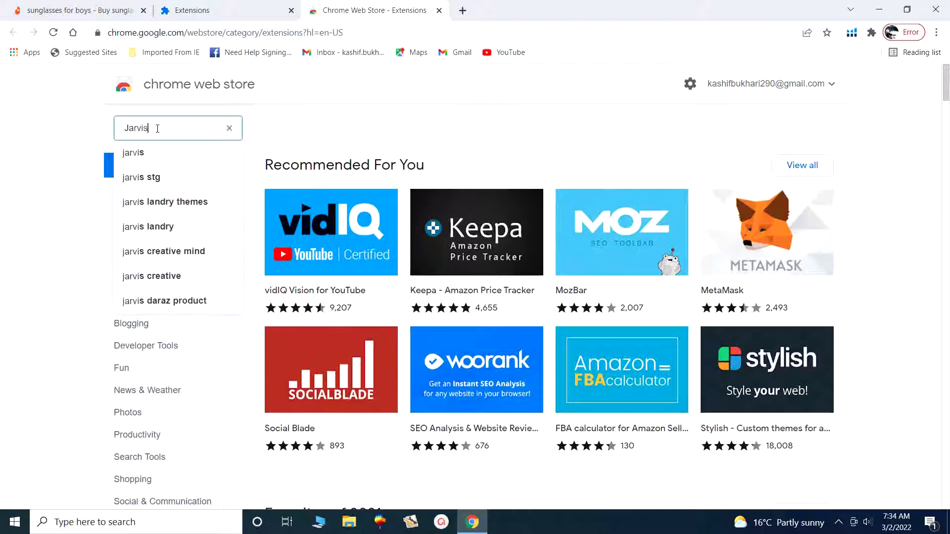
click(133, 157)
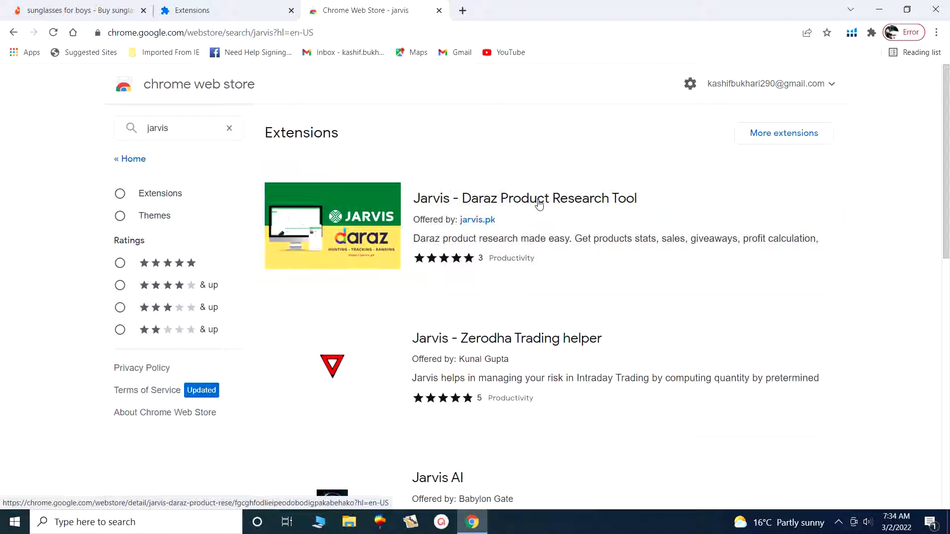
click(504, 204)
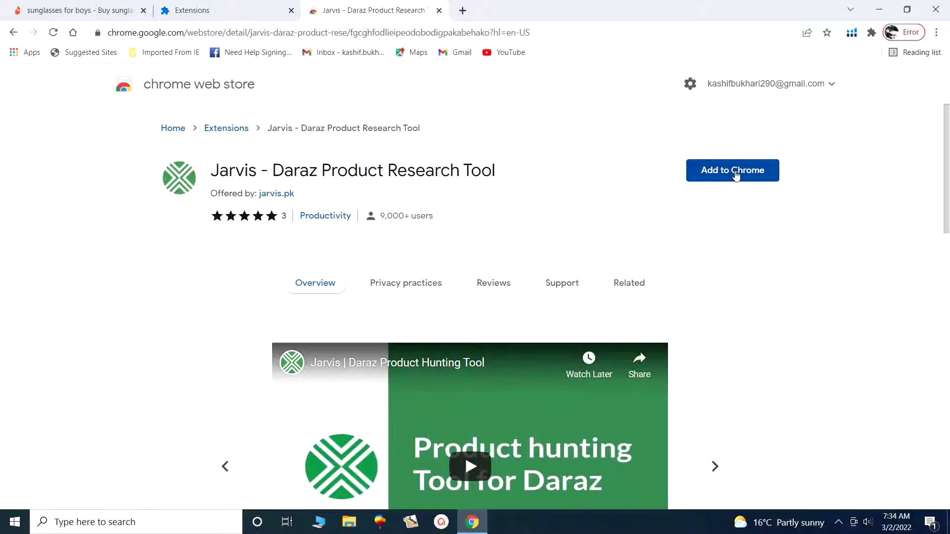
Add Jarvis - Daraz Product Research Tool to Chrome and confirm with Add extension.
click(736, 173)
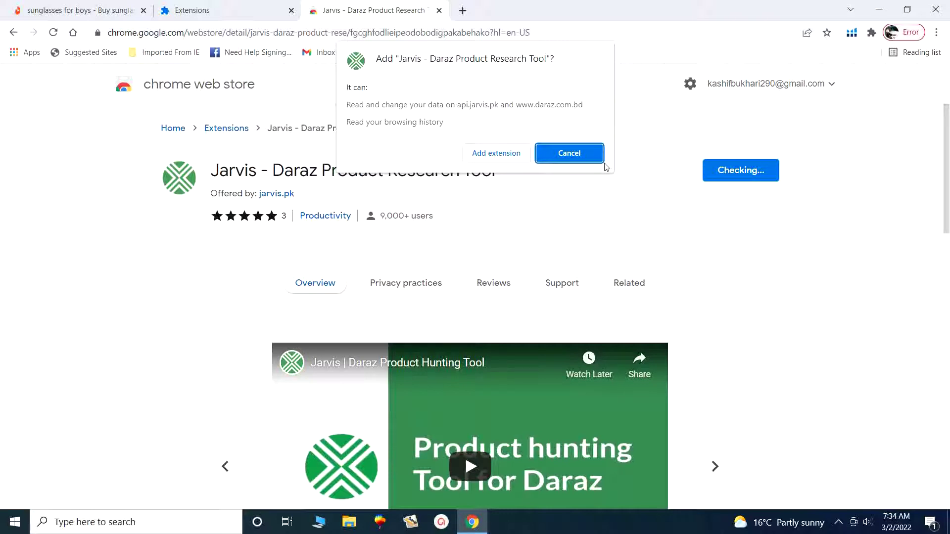
click(496, 153)
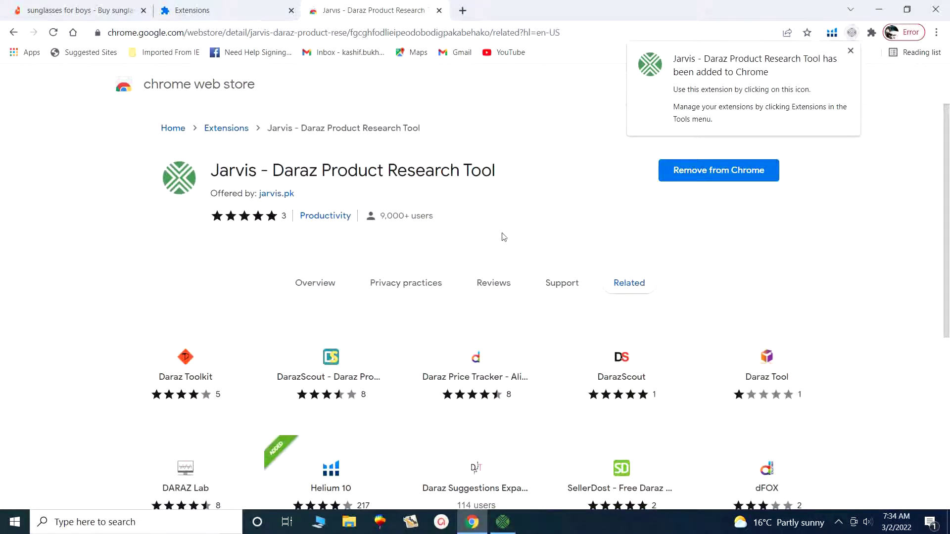
Dismiss the install notice and pin Jarvis - Daraz Product Research Tool from the Extensions menu.
click(851, 34)
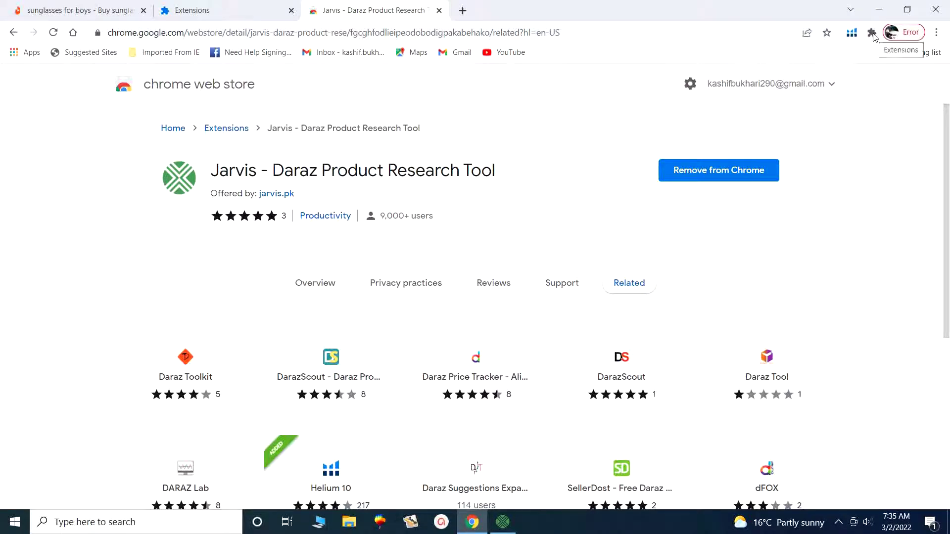
click(872, 34)
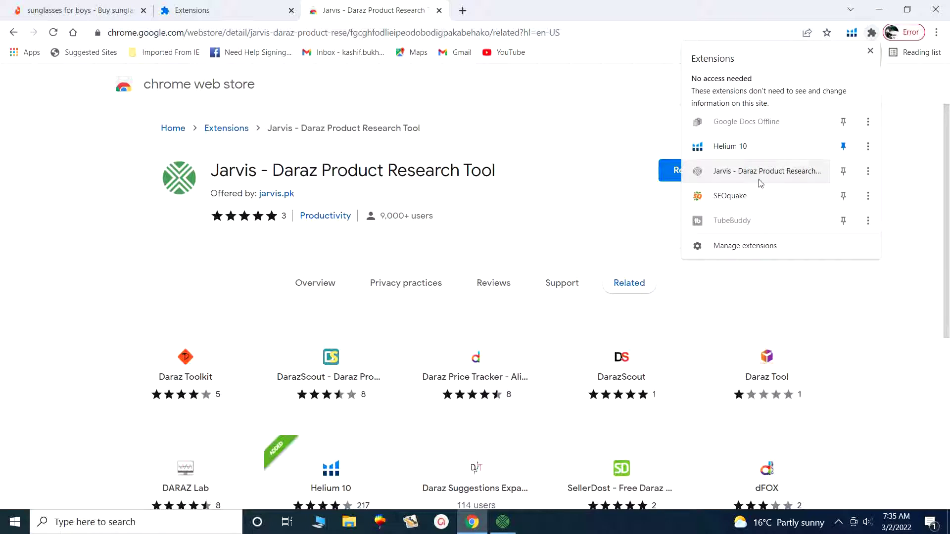
click(844, 172)
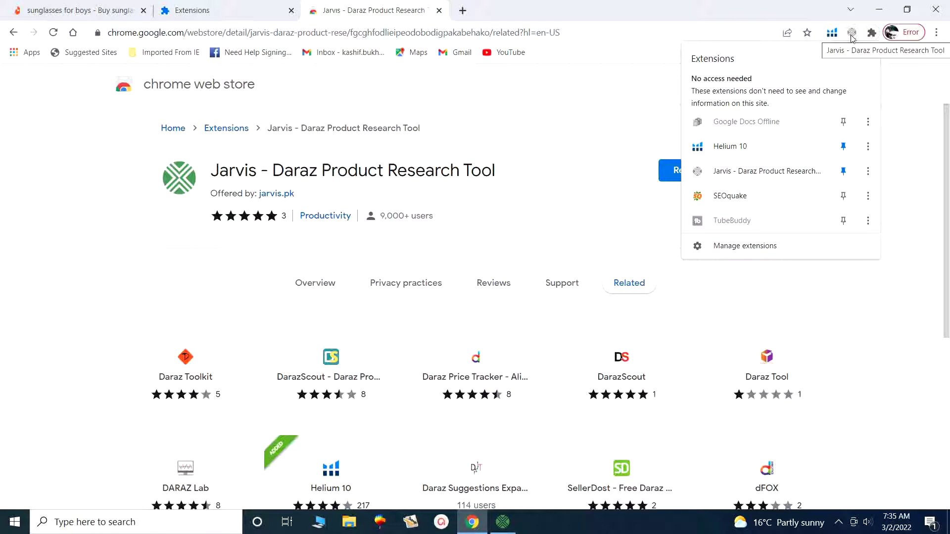
click(904, 178)
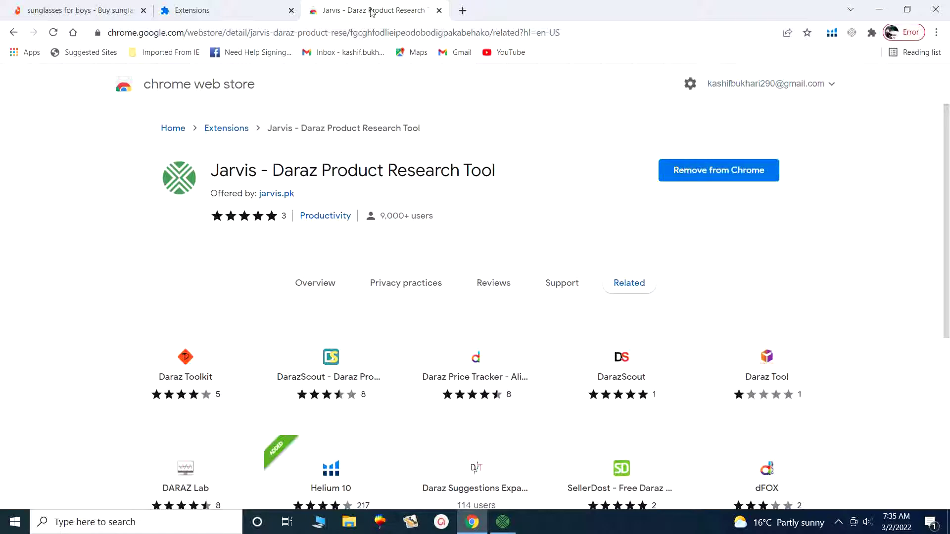
On the Daraz tab, replace the sunglasses query with 'tea cup' and run the search.
click(80, 4)
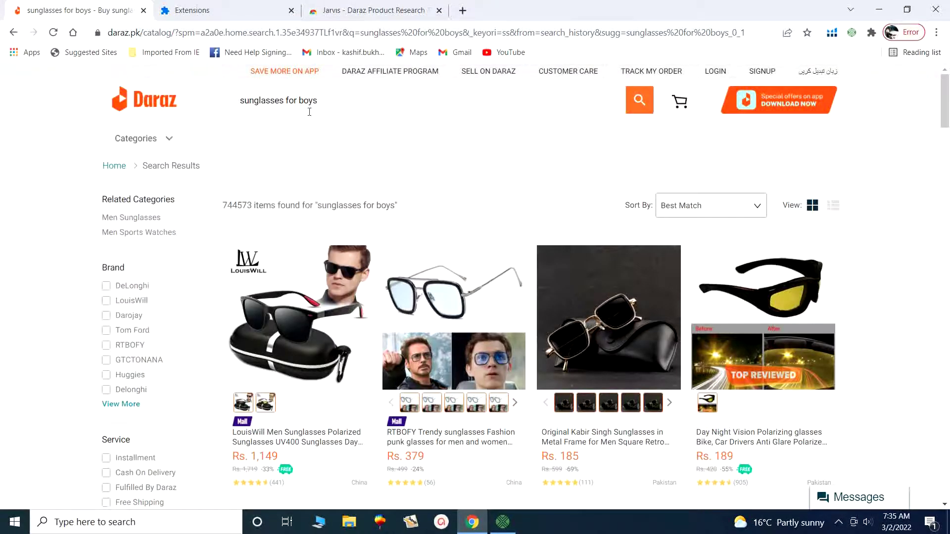
drag(325, 100, 213, 103)
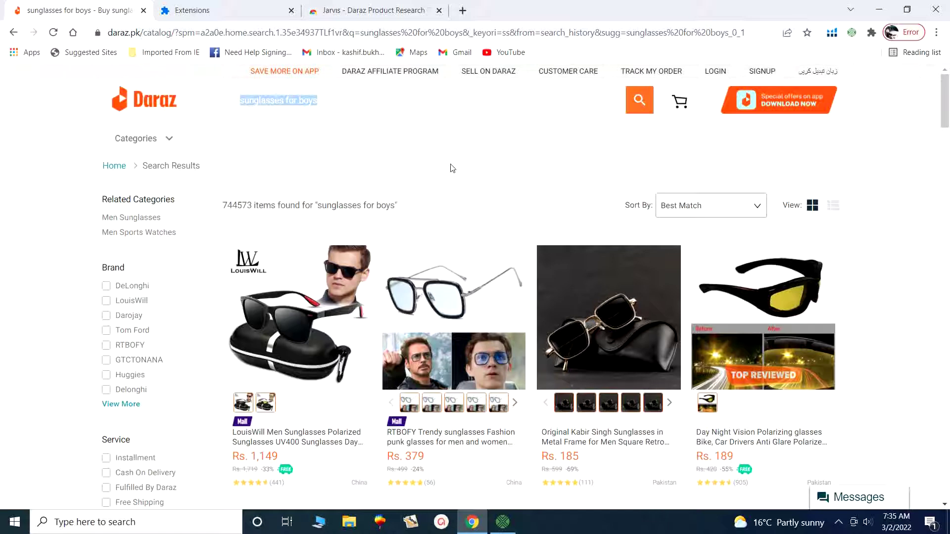
text(tea cup)
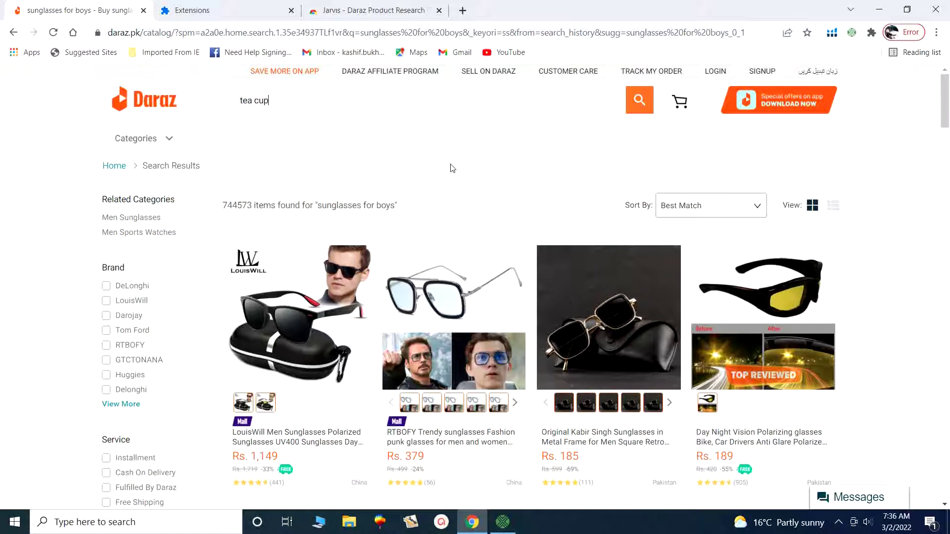
key(Return)
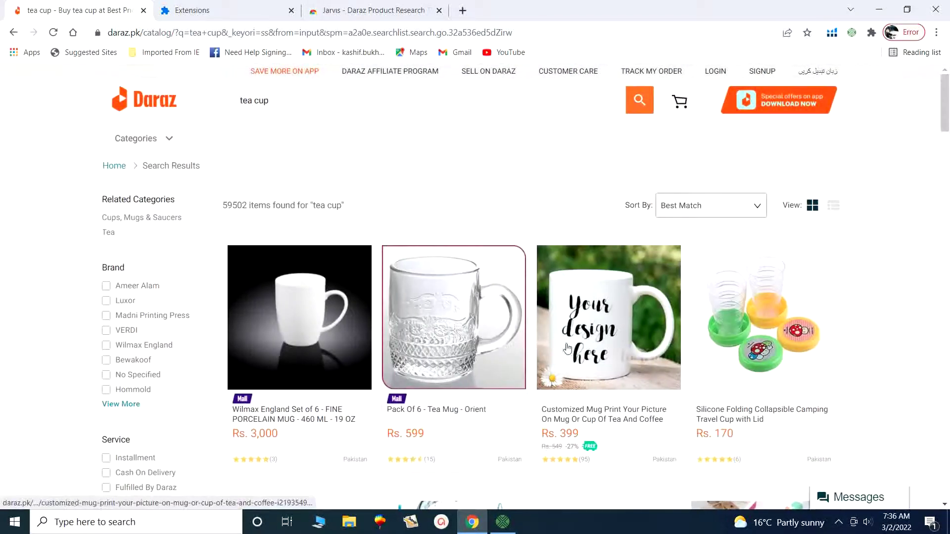
scroll(638, 364, down, 1)
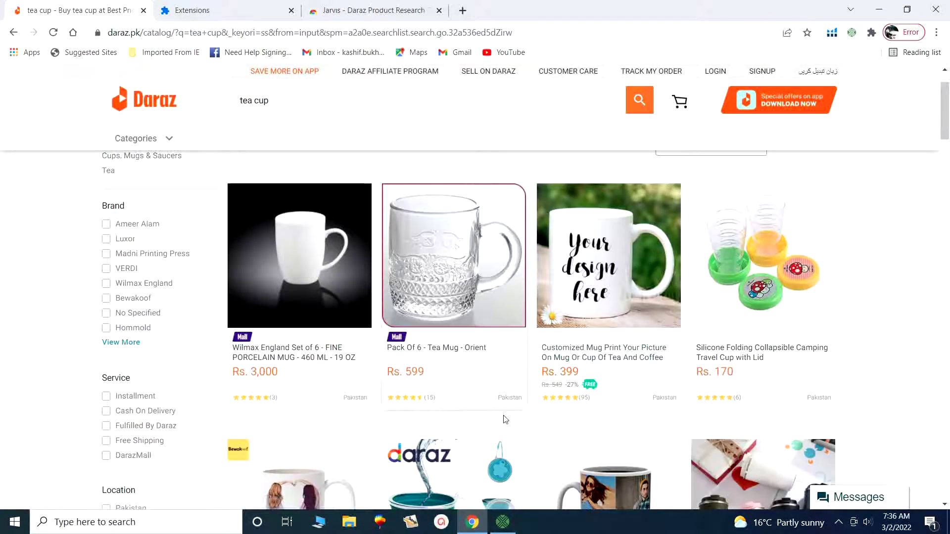
scroll(502, 418, down, 2)
scroll(488, 335, down, 3)
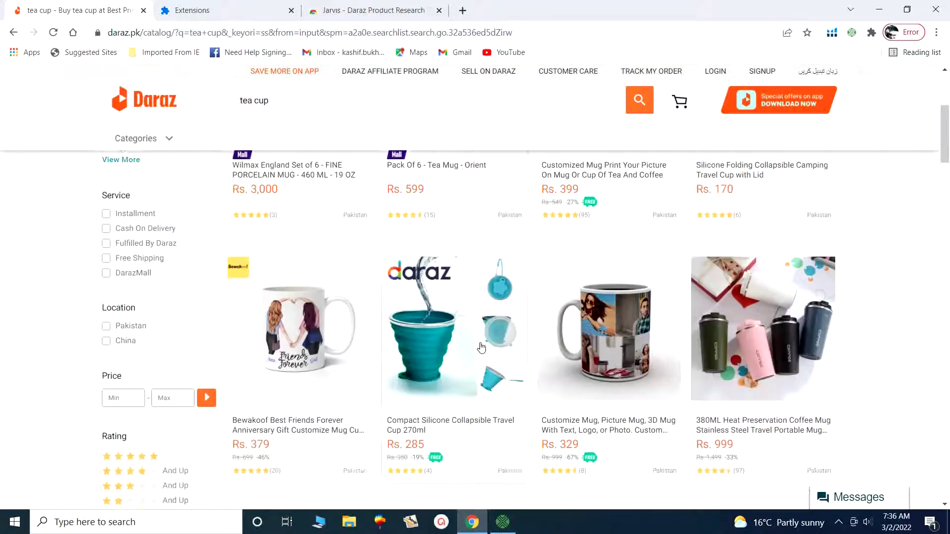
scroll(481, 348, down, 2)
scroll(477, 339, up, 6)
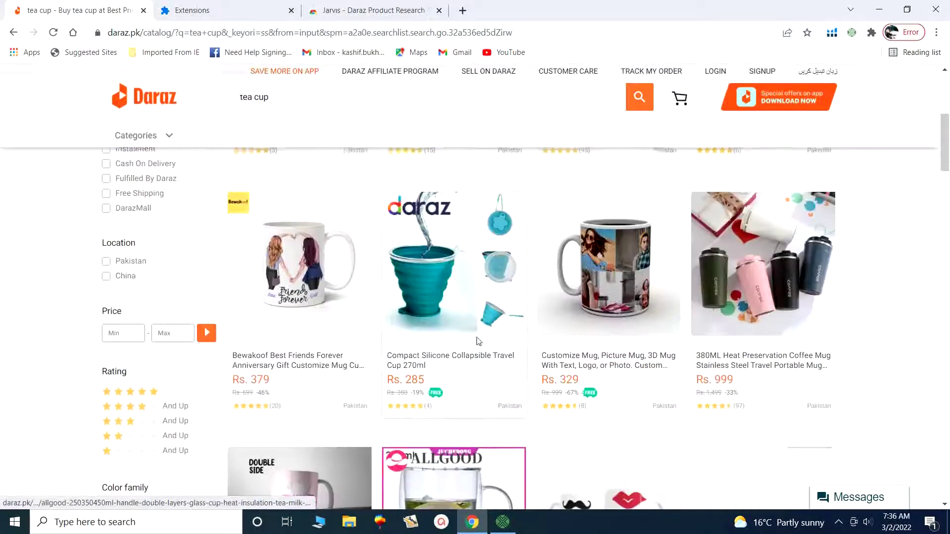
scroll(442, 294, up, 3)
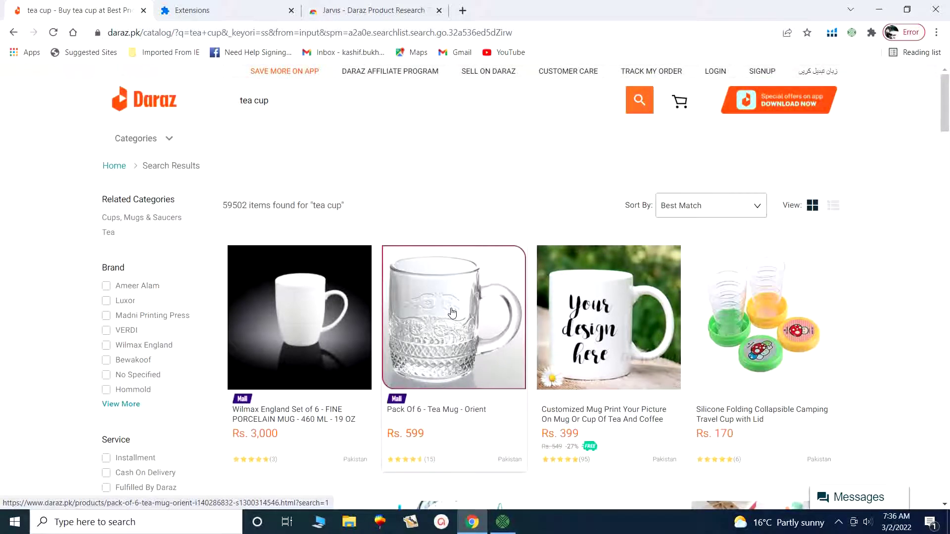
scroll(529, 361, down, 4)
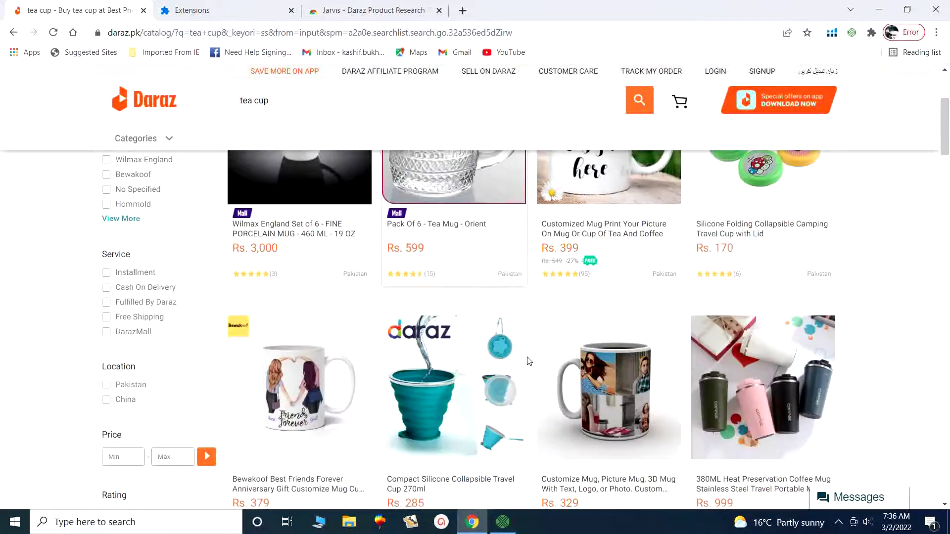
scroll(528, 361, up, 4)
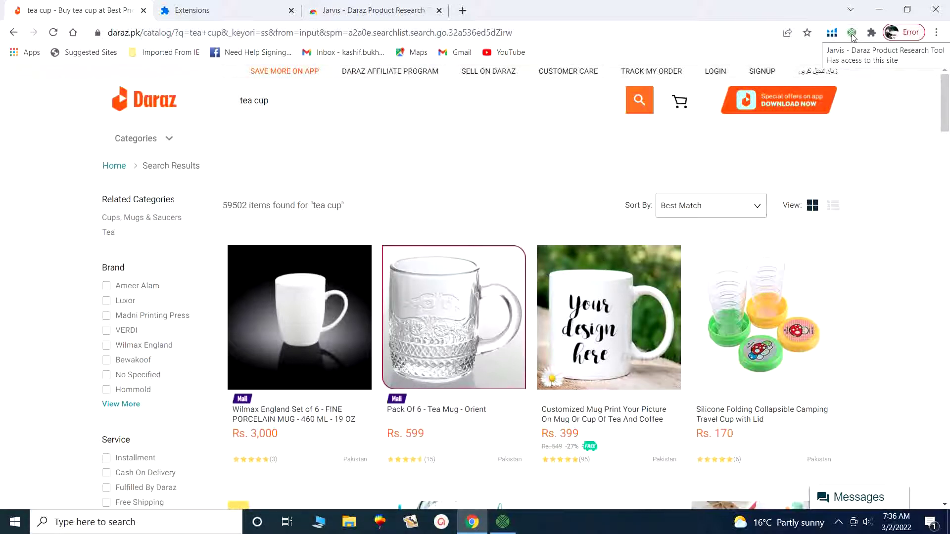
Launch the Jarvis extension on the tea cup results and log in with the account email and password.
click(853, 36)
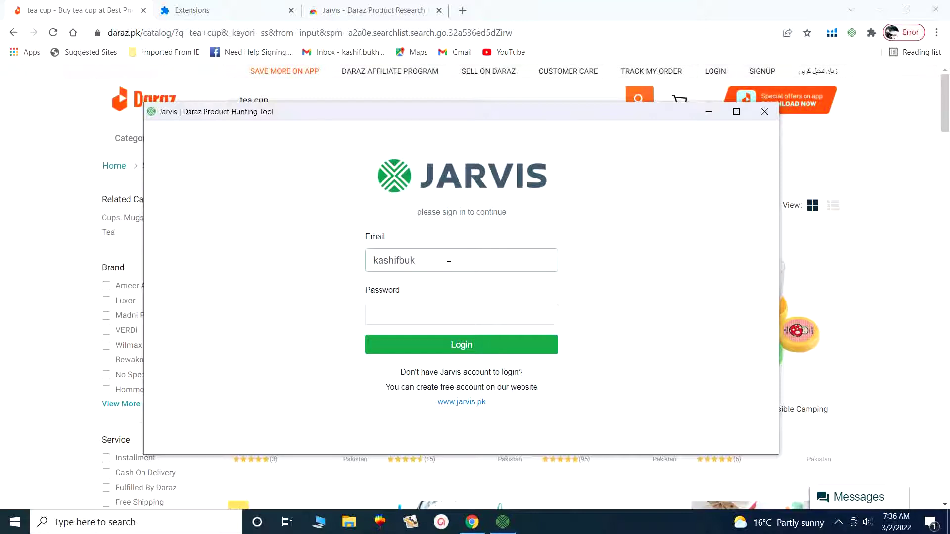
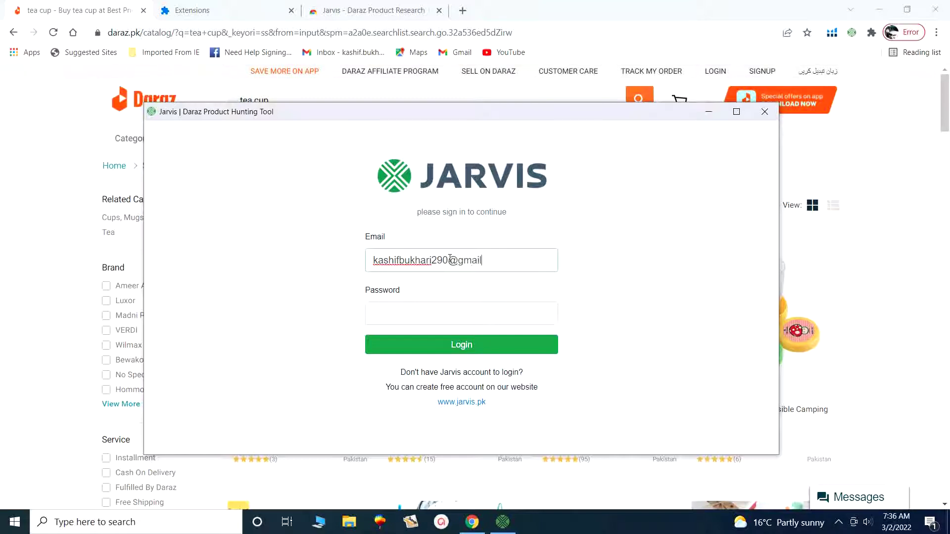
key(Tab)
text(•)
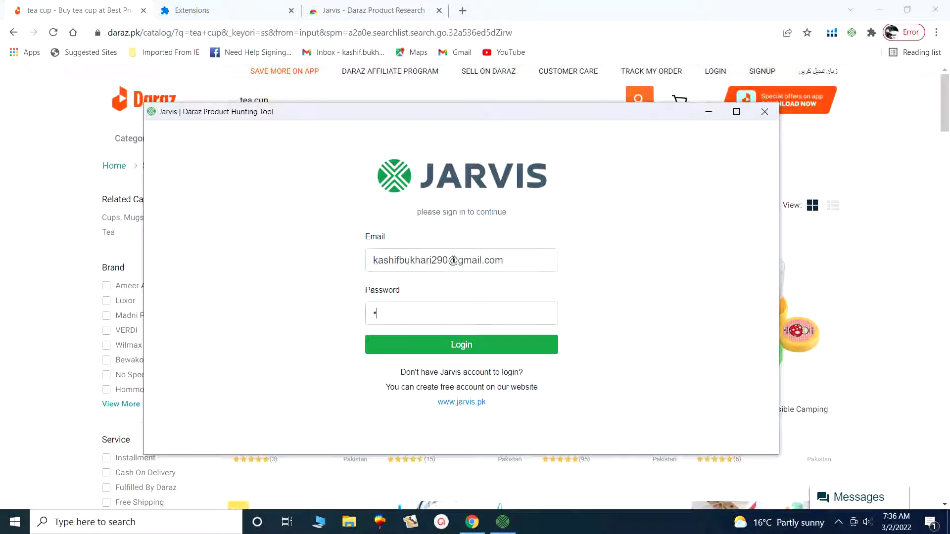
text(••)
click(469, 344)
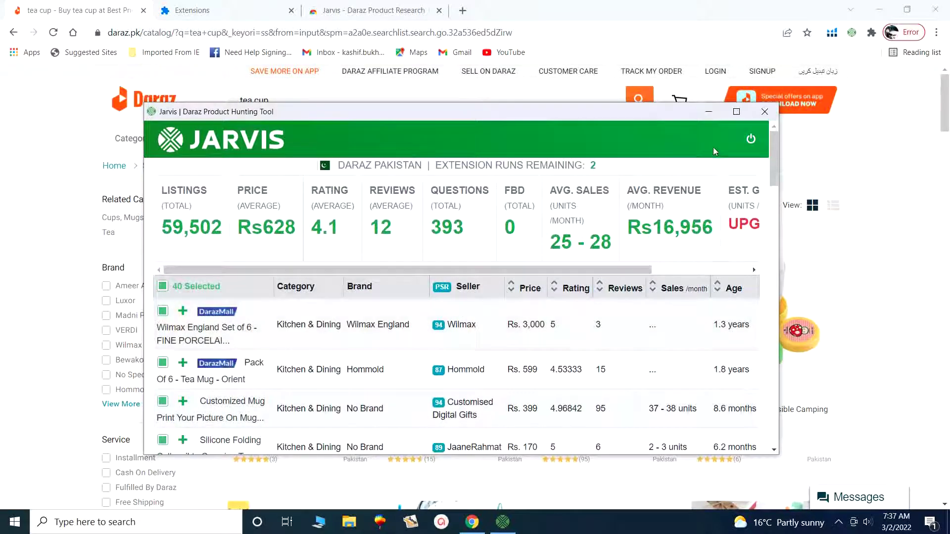
Maximize the Jarvis window and read the descriptions of the summary stat headers.
click(736, 111)
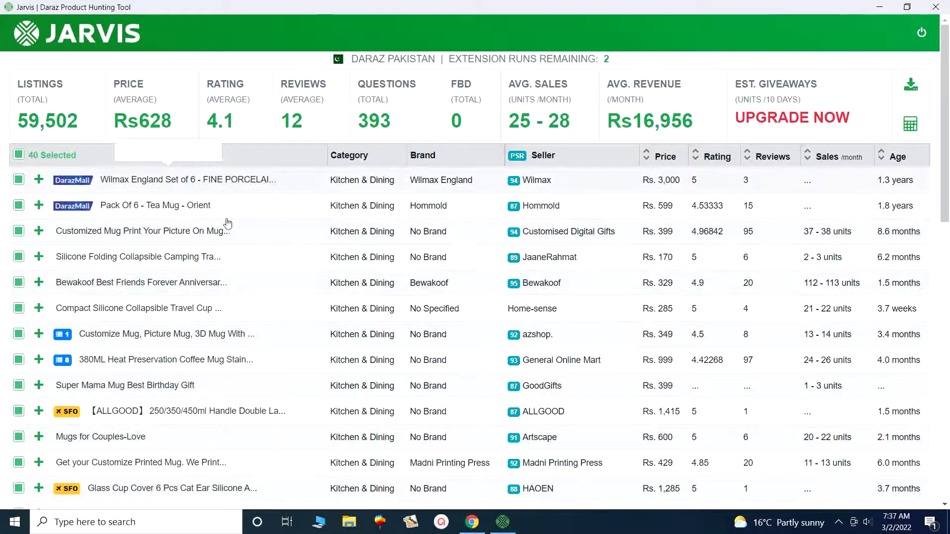
mouse_move(228, 270)
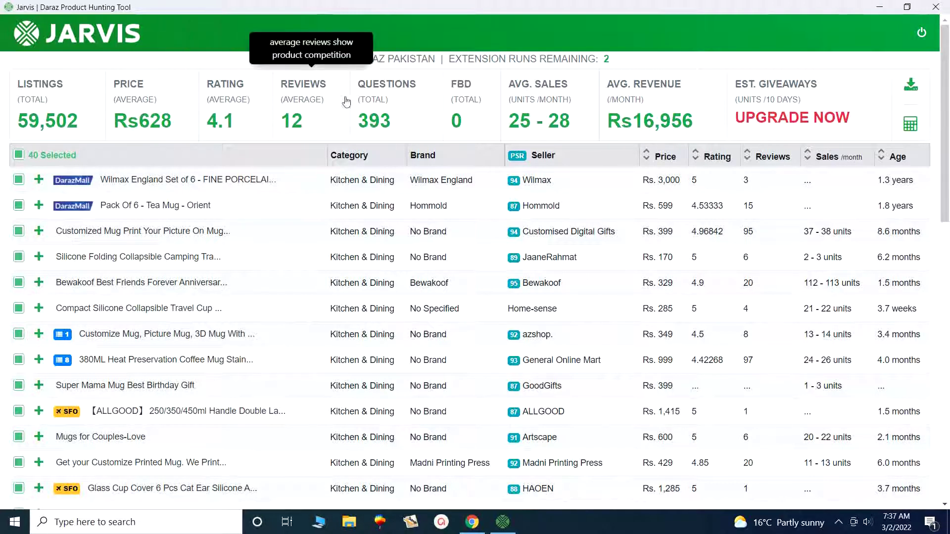
mouse_move(381, 102)
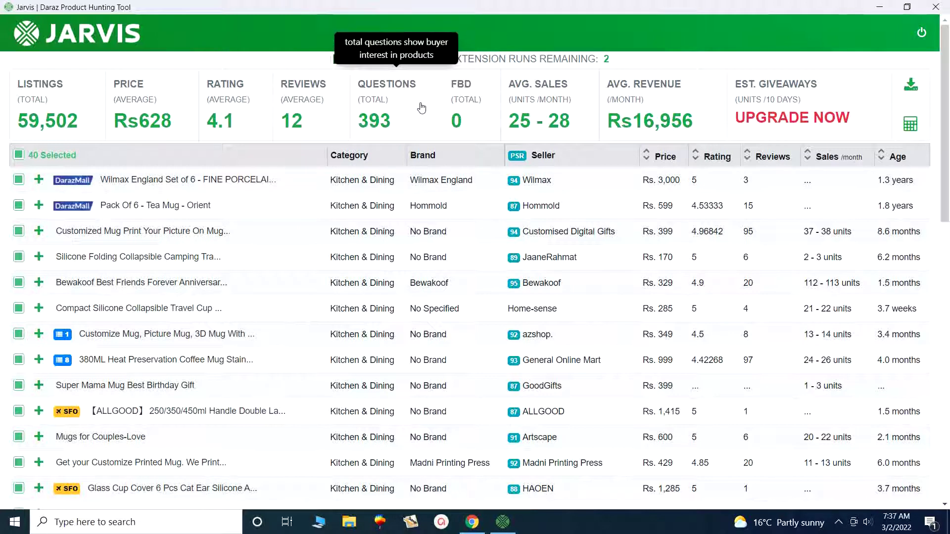
mouse_move(466, 105)
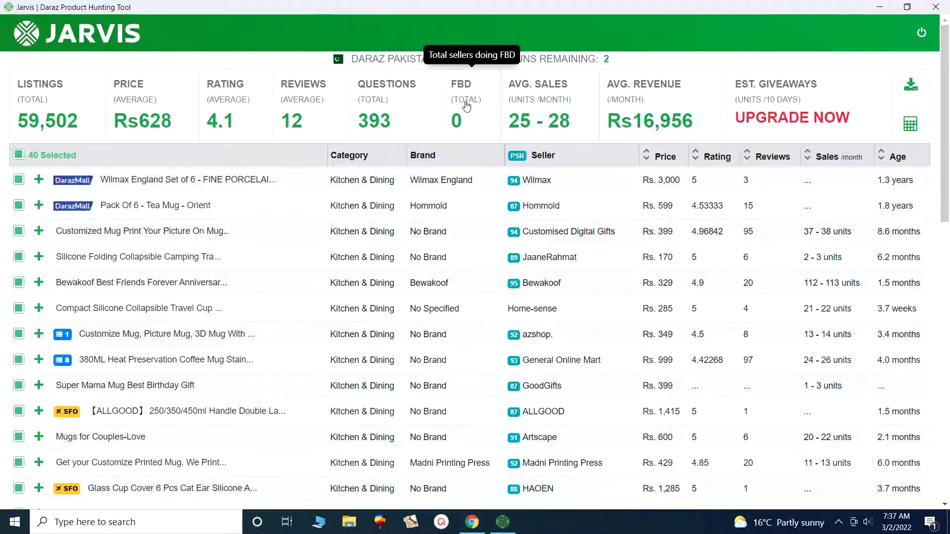
mouse_move(555, 112)
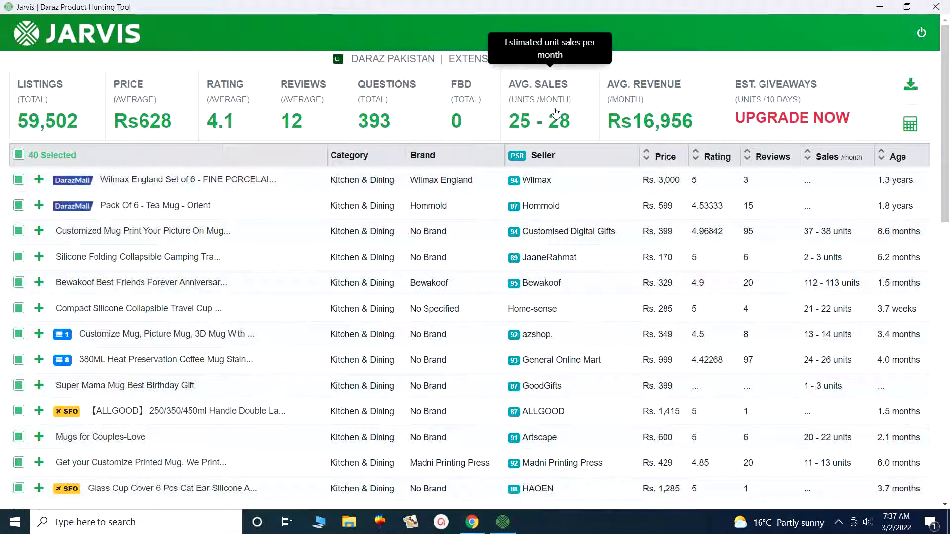
mouse_move(638, 101)
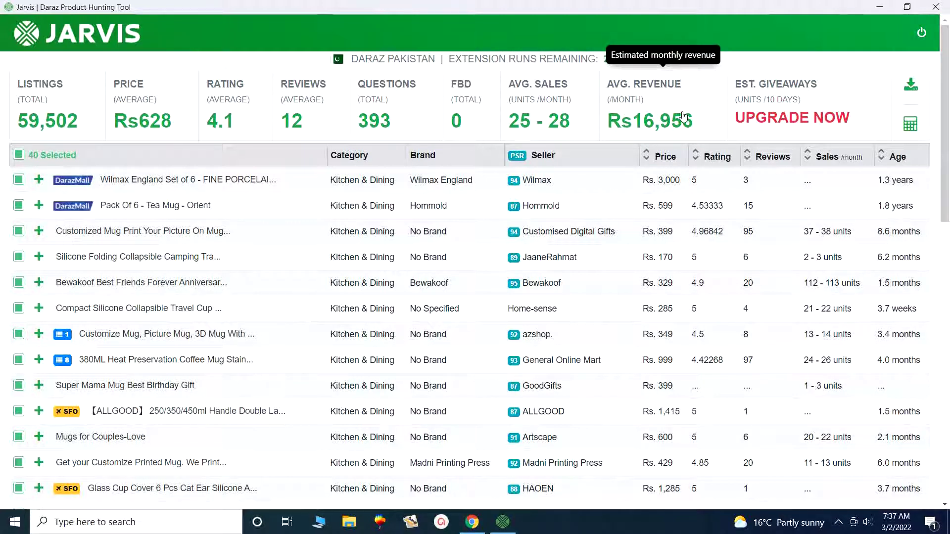
mouse_move(753, 111)
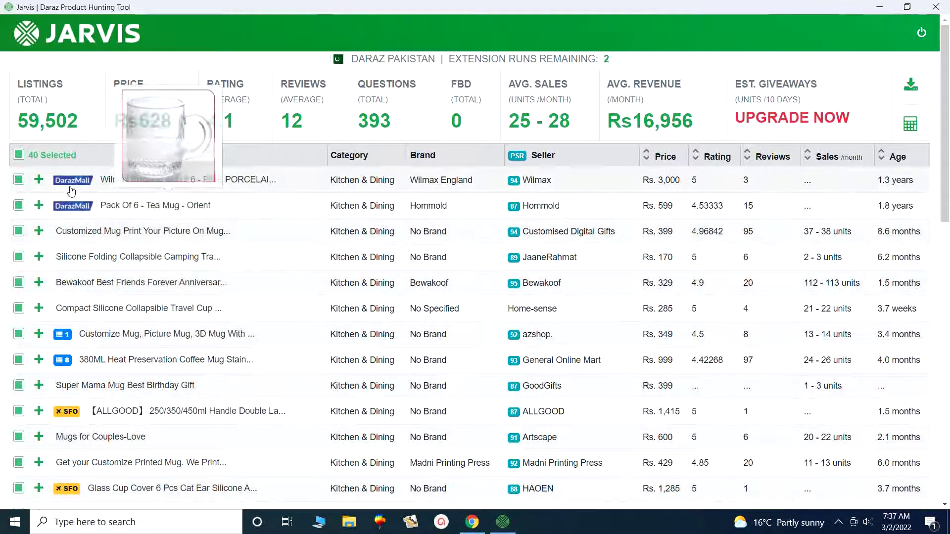
mouse_move(166, 178)
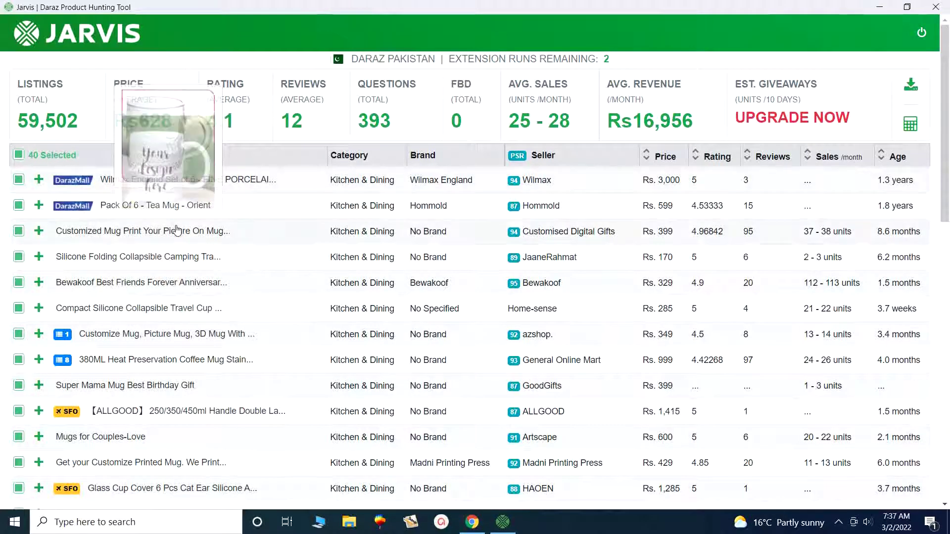
mouse_move(180, 261)
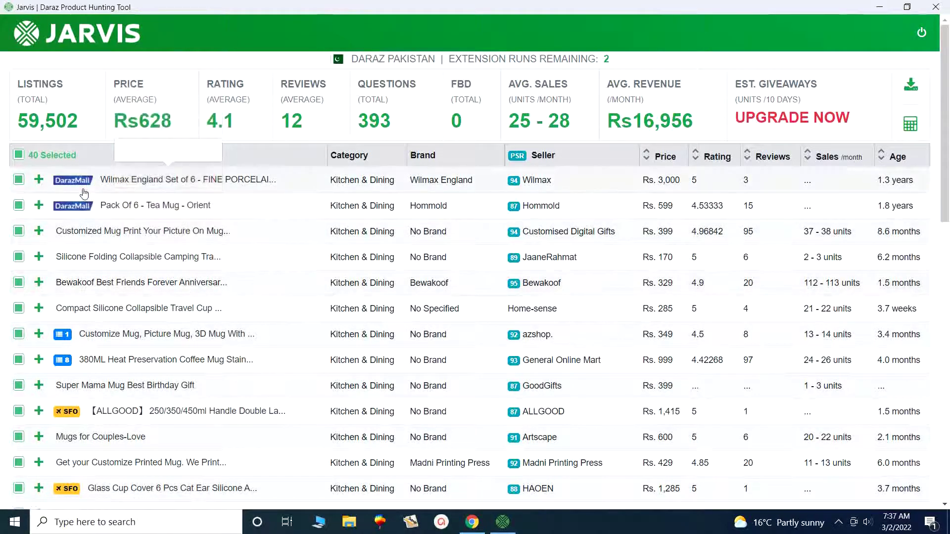
mouse_move(86, 202)
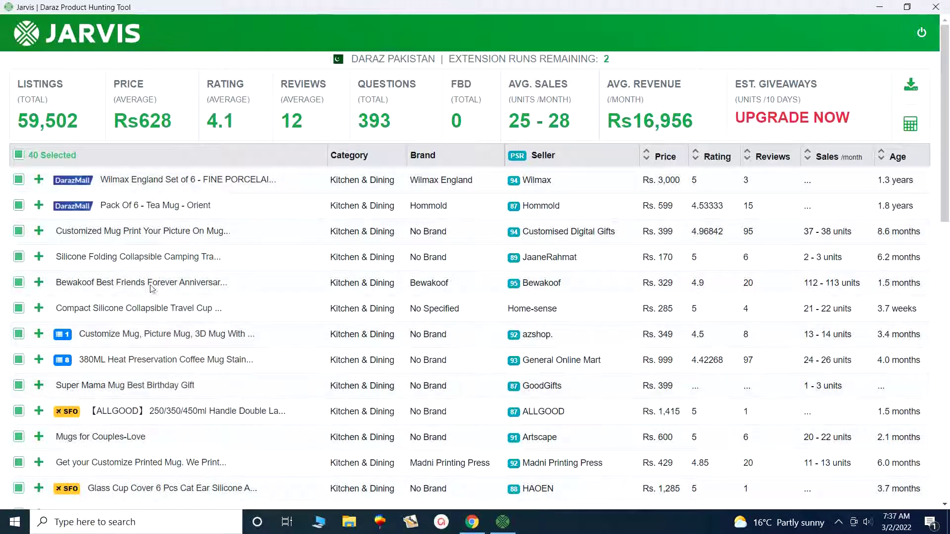
Close the Jarvis window to return to Daraz's tea cup results, then show hidden tray icons.
mouse_move(161, 219)
click(936, 7)
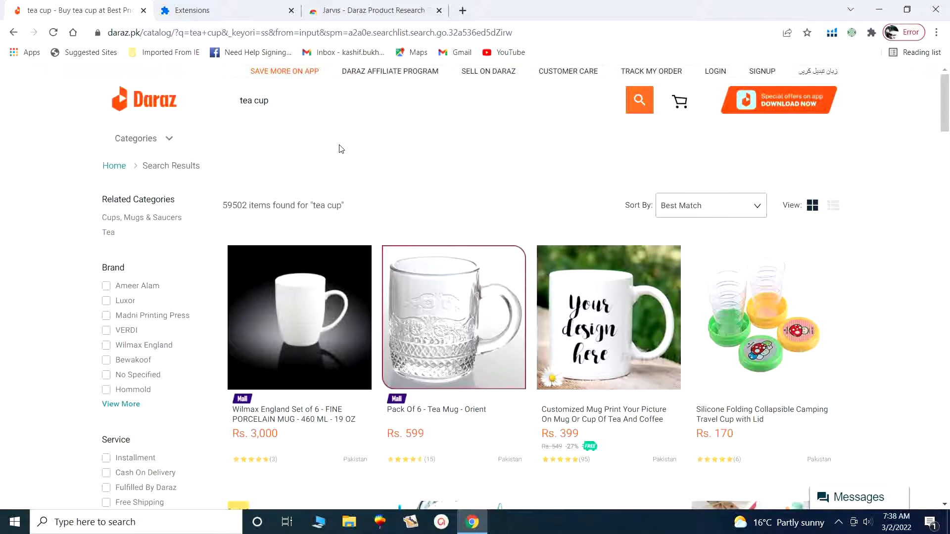
click(841, 526)
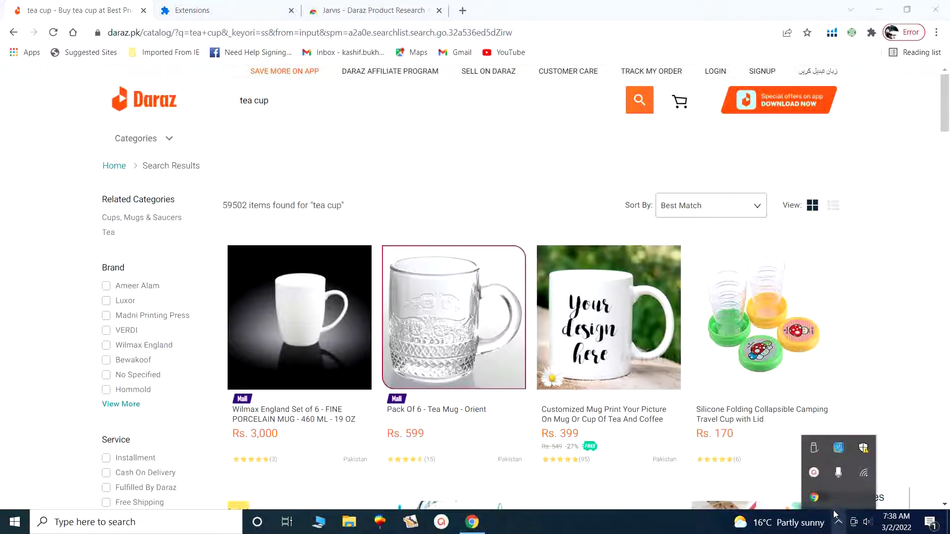